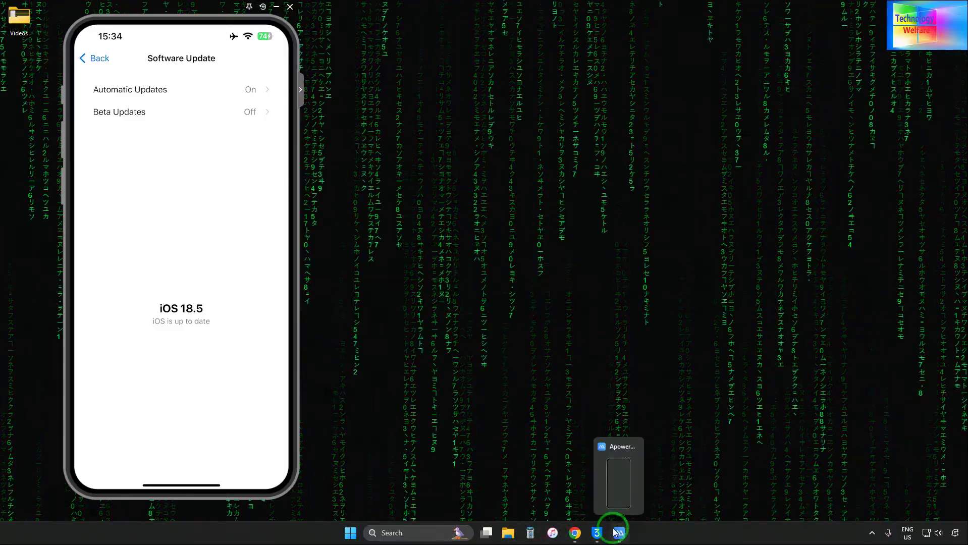
Bring 3uTools forward and refresh the Easy Flash firmware list showing 18.4, 18.3RC and 18.5beta.
{"action": "left_click", "coordinate": [597, 533]}
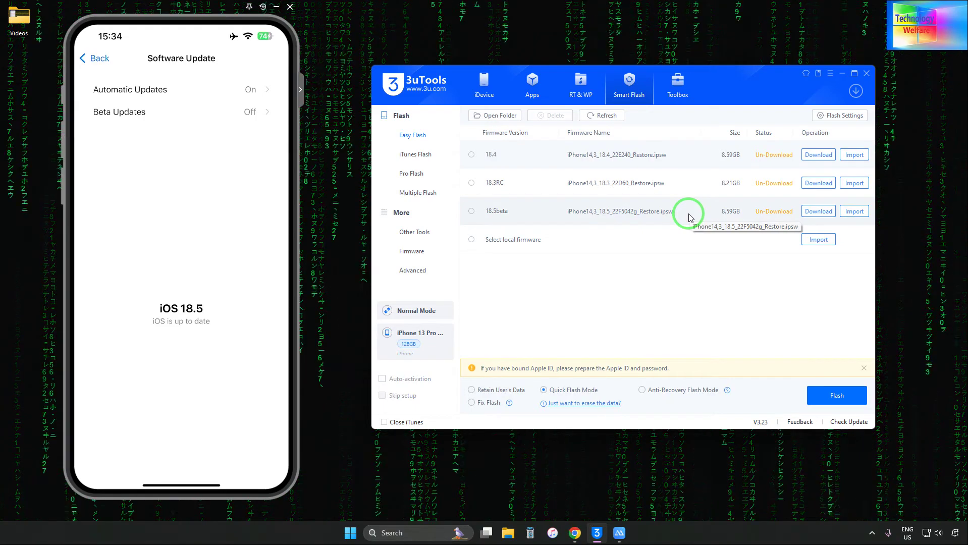
{"action": "mouse_move", "coordinate": [691, 217]}
{"action": "left_mouse_down"}
{"action": "mouse_move", "coordinate": [730, 152]}
{"action": "mouse_move", "coordinate": [642, 231]}
{"action": "mouse_move", "coordinate": [626, 129]}
{"action": "mouse_move", "coordinate": [673, 229]}
{"action": "mouse_move", "coordinate": [831, 124]}
{"action": "mouse_move", "coordinate": [695, 189]}
{"action": "mouse_move", "coordinate": [658, 158]}
{"action": "mouse_move", "coordinate": [488, 165]}
{"action": "left_mouse_up"}
{"action": "left_click", "coordinate": [610, 117]}
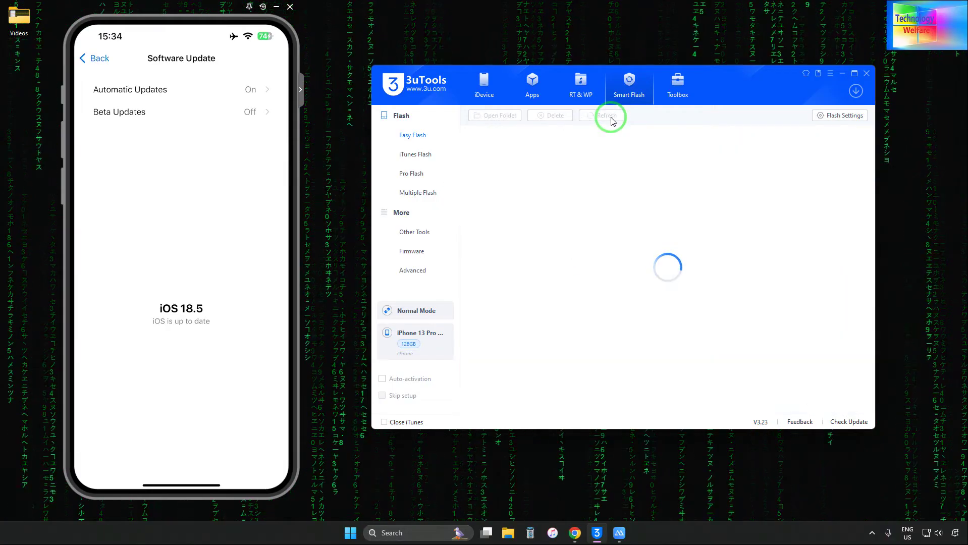
{"action": "mouse_move", "coordinate": [610, 117]}
{"action": "left_mouse_down"}
{"action": "mouse_move", "coordinate": [565, 211]}
{"action": "mouse_move", "coordinate": [499, 236]}
{"action": "mouse_move", "coordinate": [488, 210]}
{"action": "mouse_move", "coordinate": [125, 263]}
{"action": "mouse_move", "coordinate": [208, 300]}
{"action": "mouse_move", "coordinate": [543, 281]}
{"action": "mouse_move", "coordinate": [571, 205]}
{"action": "mouse_move", "coordinate": [477, 186]}
{"action": "mouse_move", "coordinate": [633, 158]}
{"action": "left_mouse_up"}
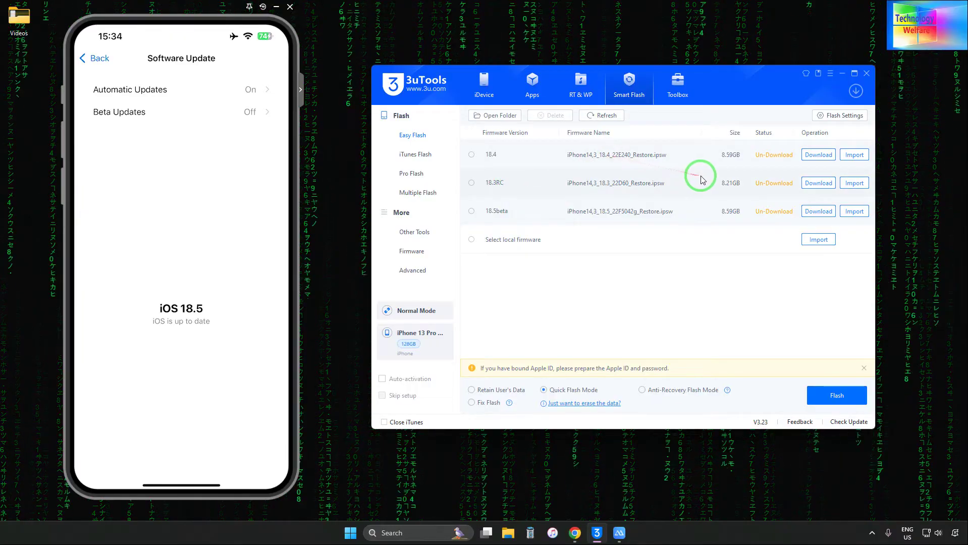
{"action": "mouse_move", "coordinate": [545, 164]}
{"action": "left_mouse_down"}
{"action": "mouse_move", "coordinate": [624, 164]}
{"action": "mouse_move", "coordinate": [417, 152]}
{"action": "mouse_move", "coordinate": [454, 238]}
{"action": "mouse_move", "coordinate": [432, 190]}
{"action": "mouse_move", "coordinate": [751, 266]}
{"action": "left_mouse_up"}
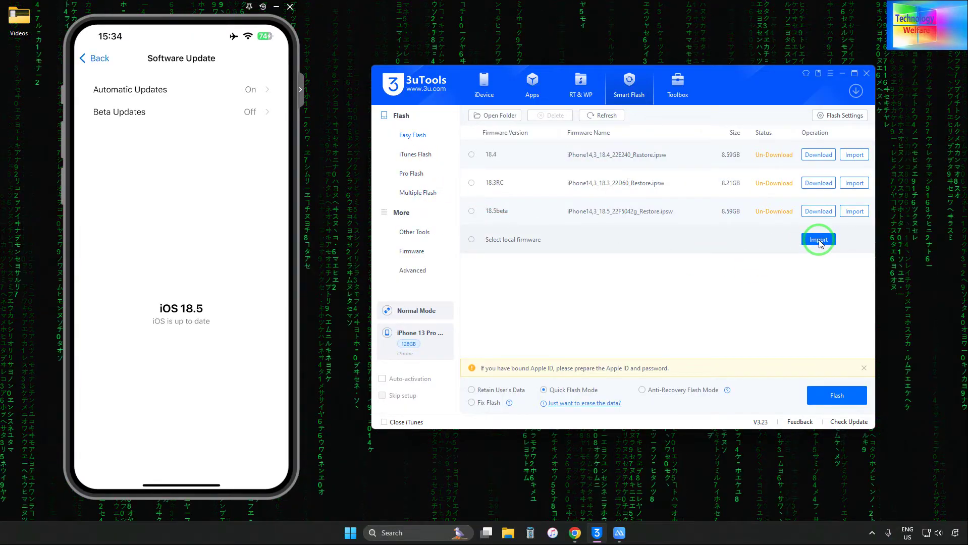
Queue the iOS 17.7 (21H16) firmware download from the iPhone14,3 Firmware catalogue.
{"action": "left_click", "coordinate": [415, 252]}
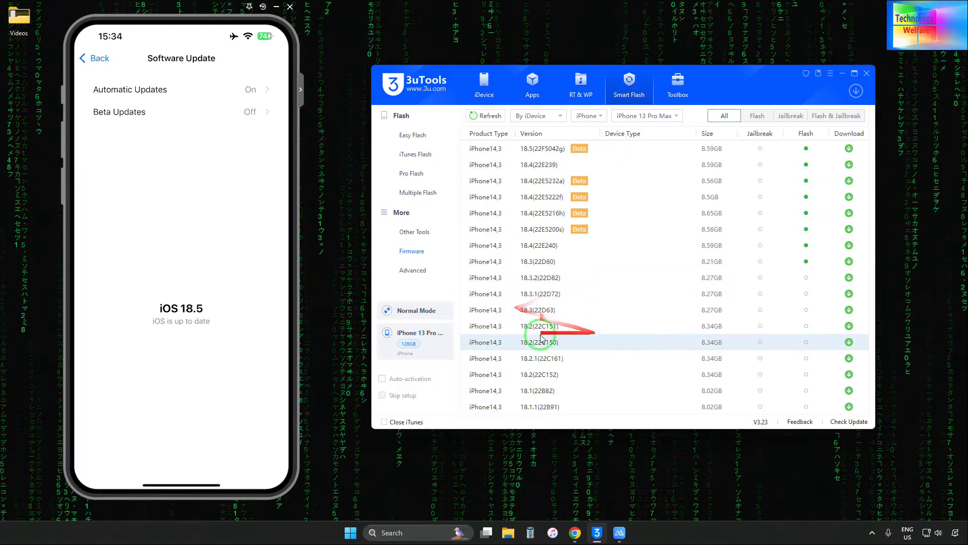
{"action": "scroll", "coordinate": [656, 338], "scroll_direction": "down", "scroll_amount": 2}
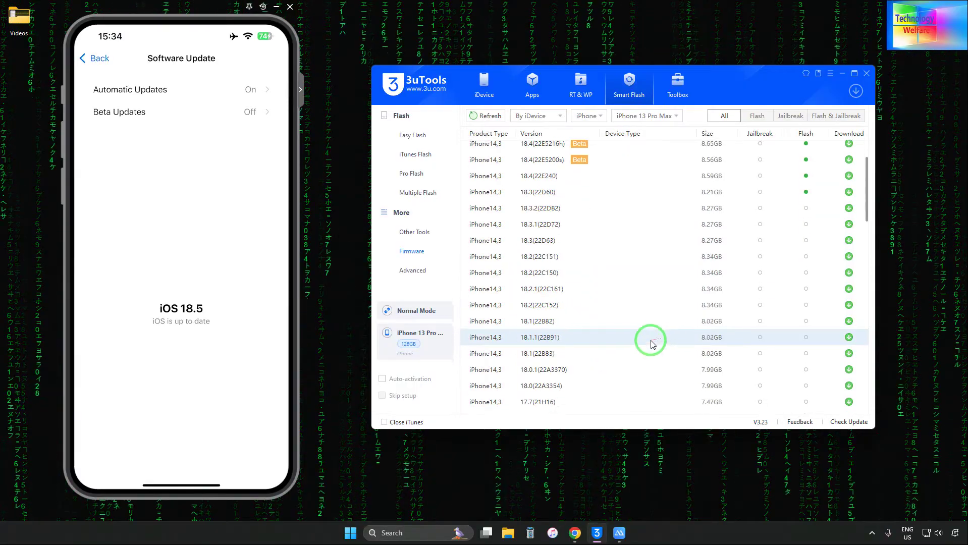
{"action": "scroll", "coordinate": [649, 340], "scroll_direction": "down", "scroll_amount": 3}
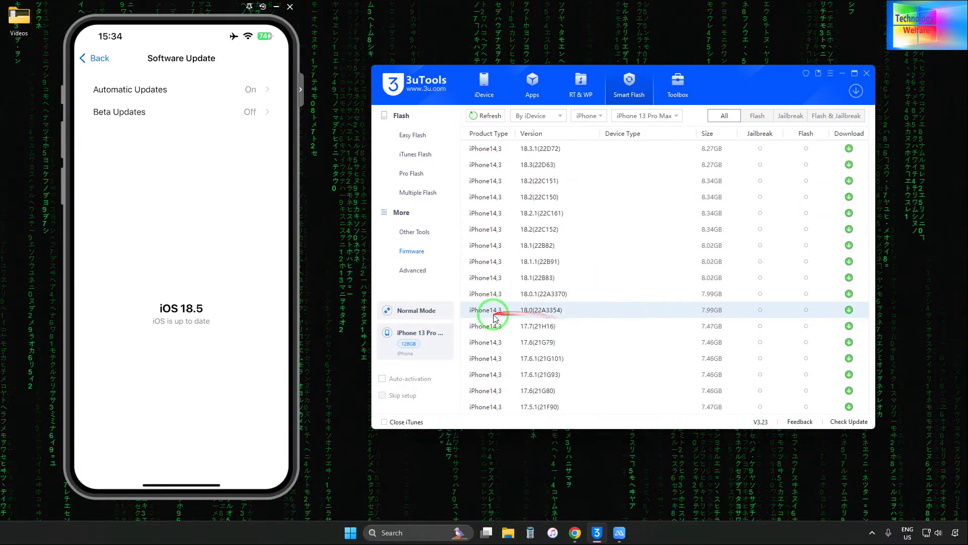
{"action": "left_click", "coordinate": [849, 326]}
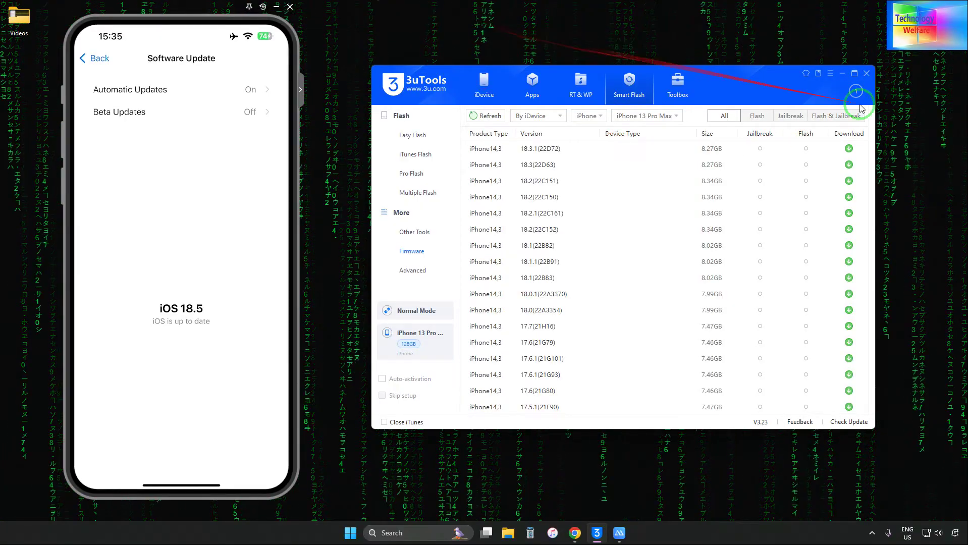
Check the iOS 17.7 download under Firmwares and open the 3uToolsV3 Firmware folder in File Explorer.
{"action": "left_click", "coordinate": [854, 91]}
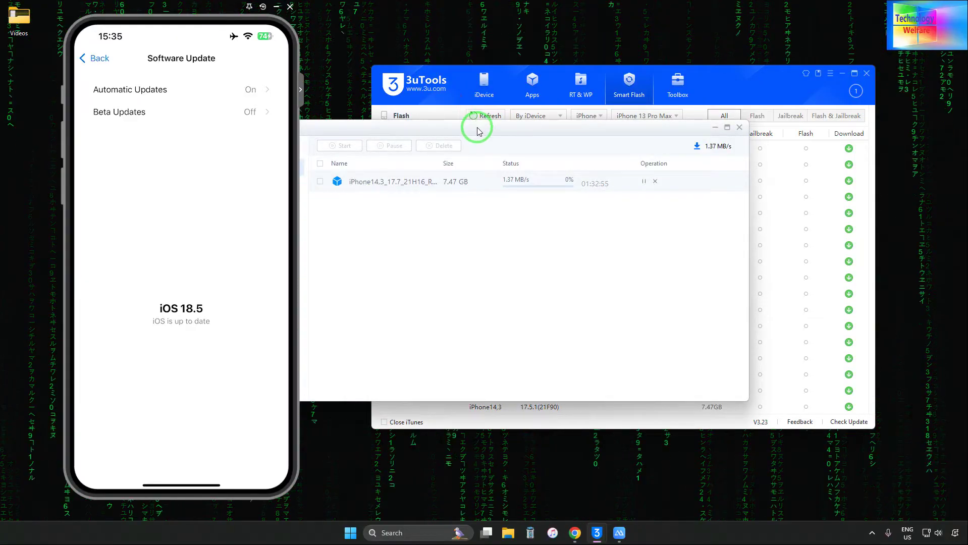
{"action": "left_click_drag", "start_coordinate": [477, 125], "coordinate": [639, 144]}
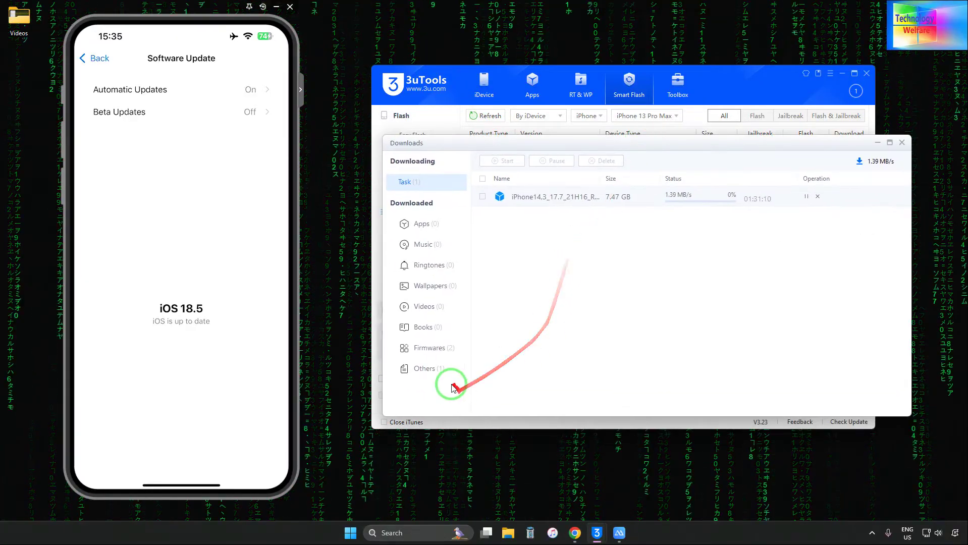
{"action": "left_click", "coordinate": [437, 349]}
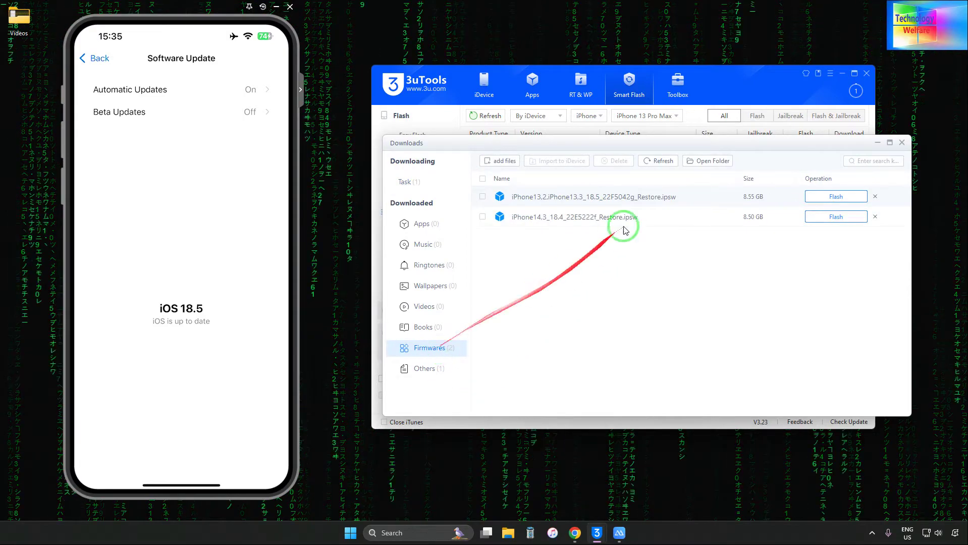
{"action": "left_click", "coordinate": [706, 163]}
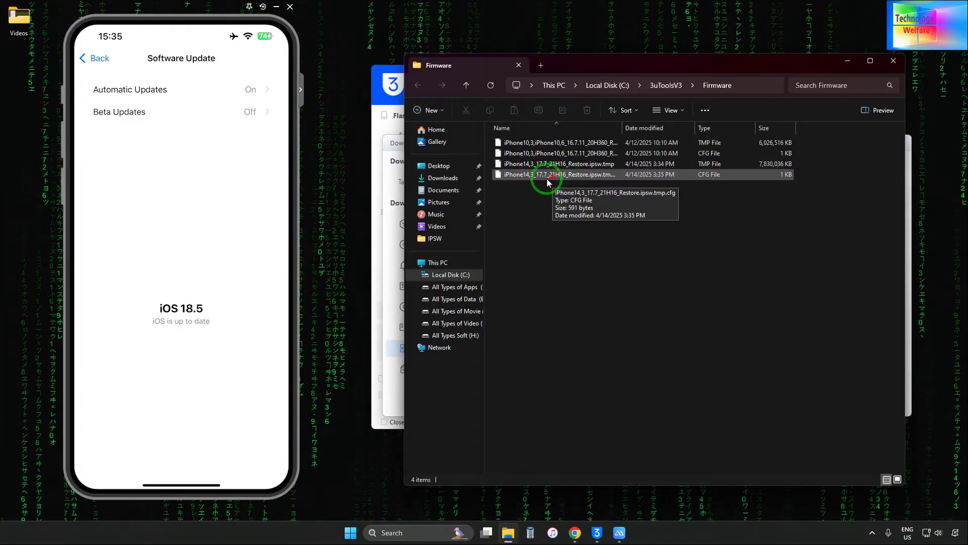
Copy the partial iPhone14,3_17.7_21H16_Restore.ipsw.tmp to the desktop, then close the copy progress window.
{"action": "right_click", "coordinate": [563, 169]}
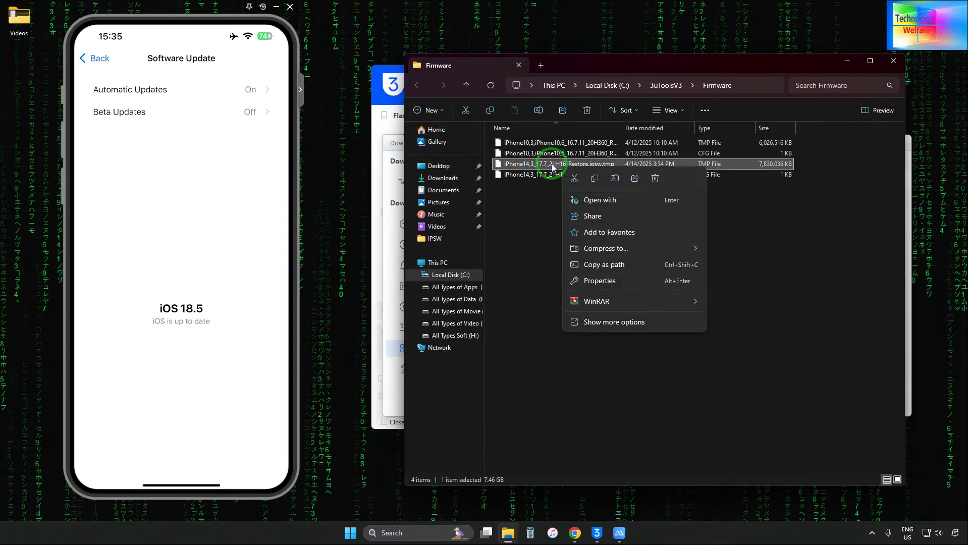
{"action": "left_click", "coordinate": [593, 179]}
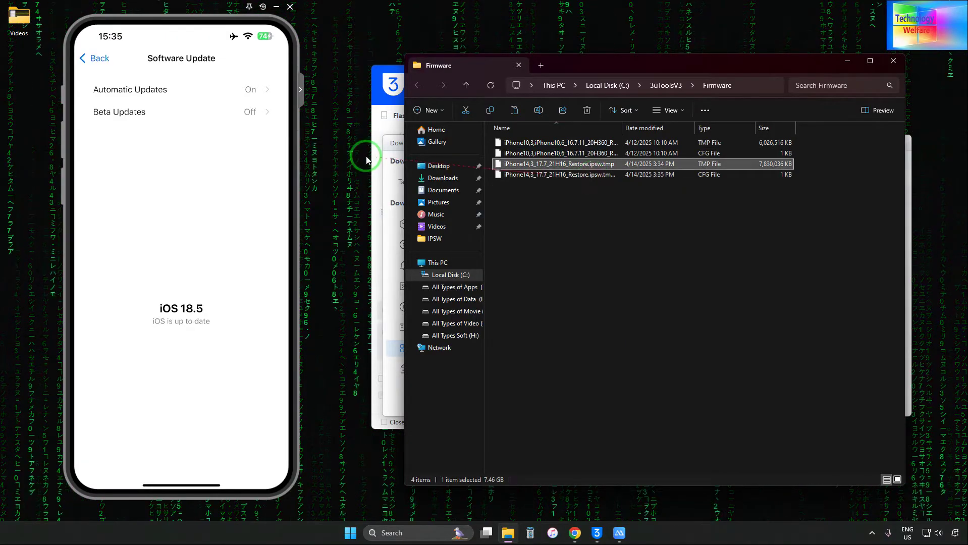
{"action": "right_click", "coordinate": [347, 137]}
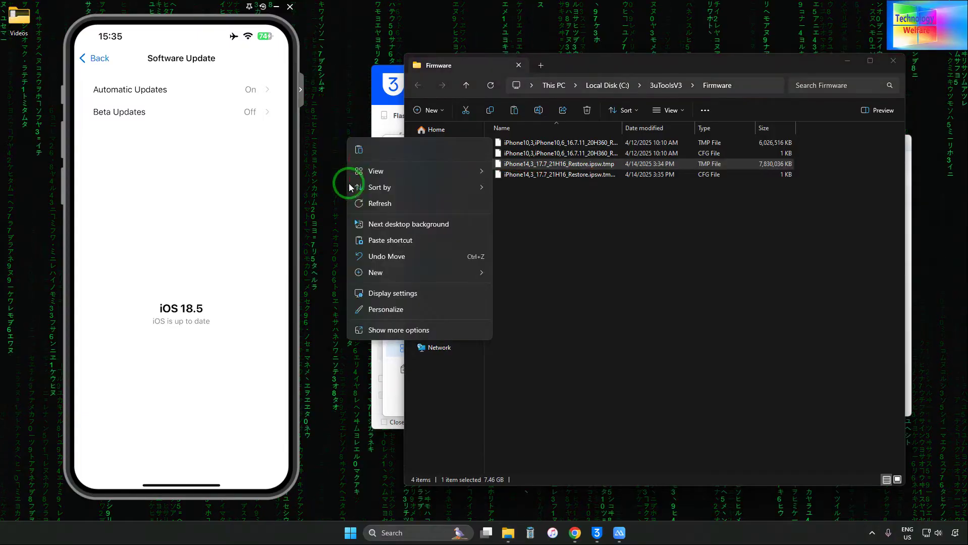
{"action": "left_click", "coordinate": [359, 152]}
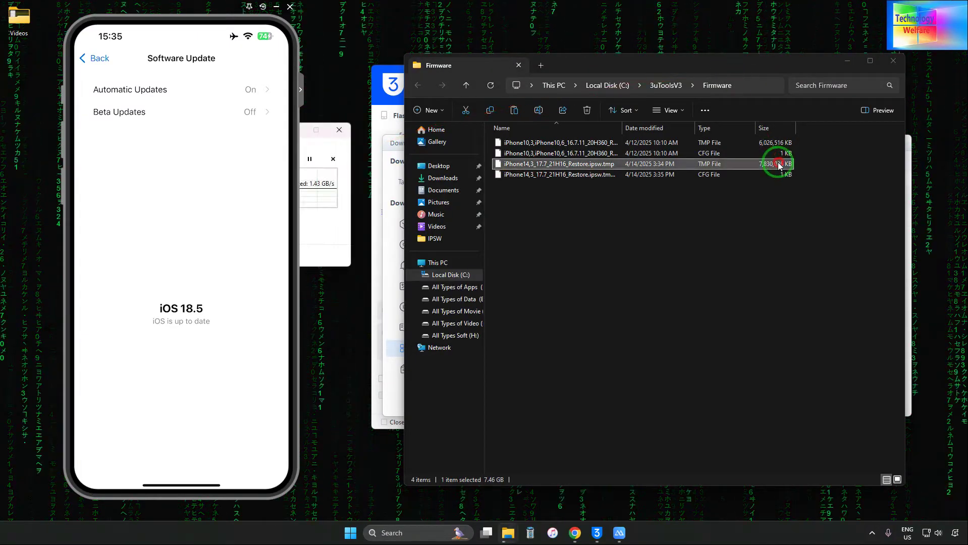
{"action": "left_click", "coordinate": [342, 132]}
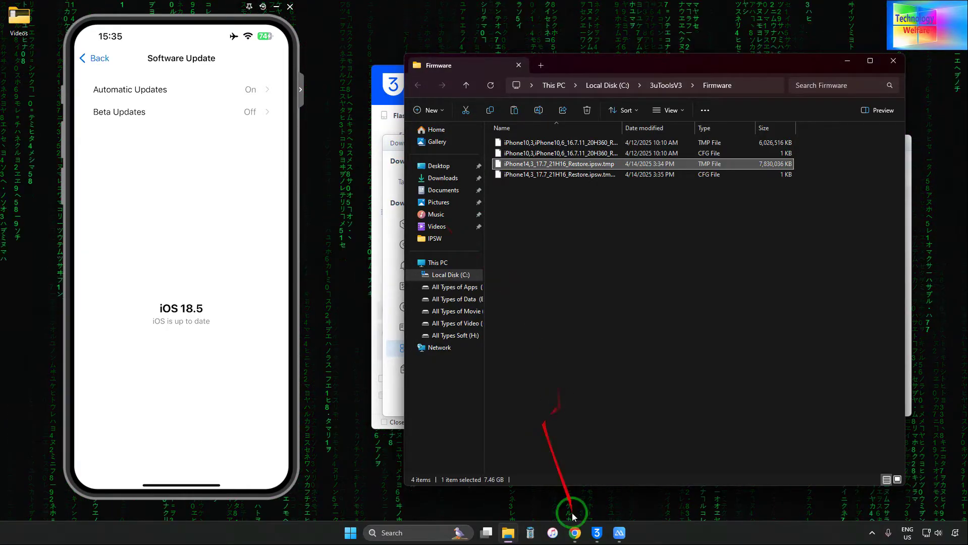
{"action": "left_click", "coordinate": [597, 534]}
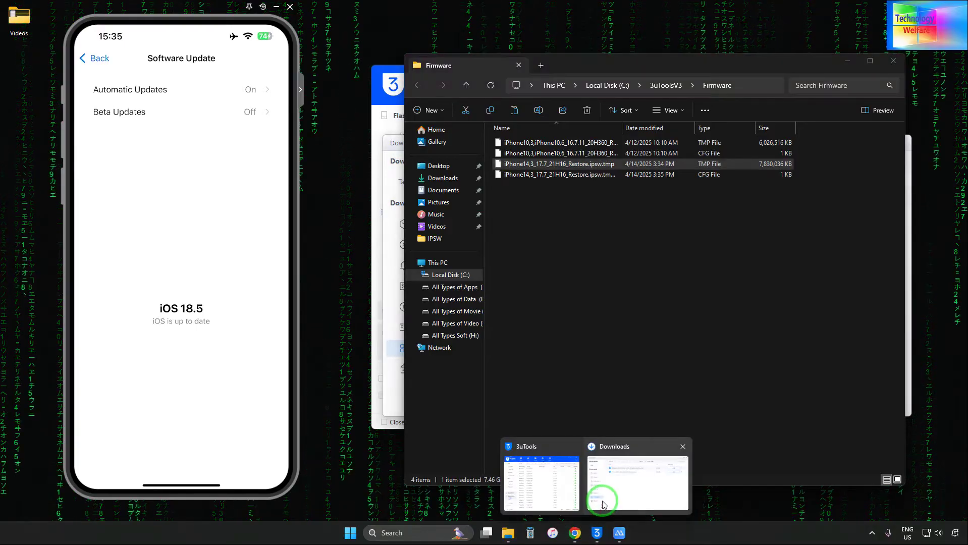
Import the 16.7.11 (20H360) restore IPSW from E:\IPSW into Easy Flash.
{"action": "left_click", "coordinate": [547, 482]}
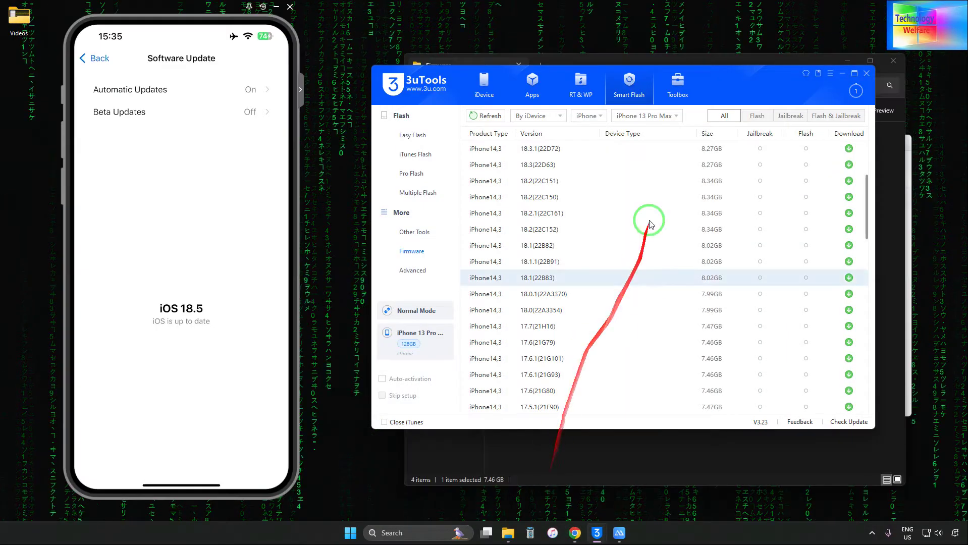
{"action": "left_click", "coordinate": [415, 137]}
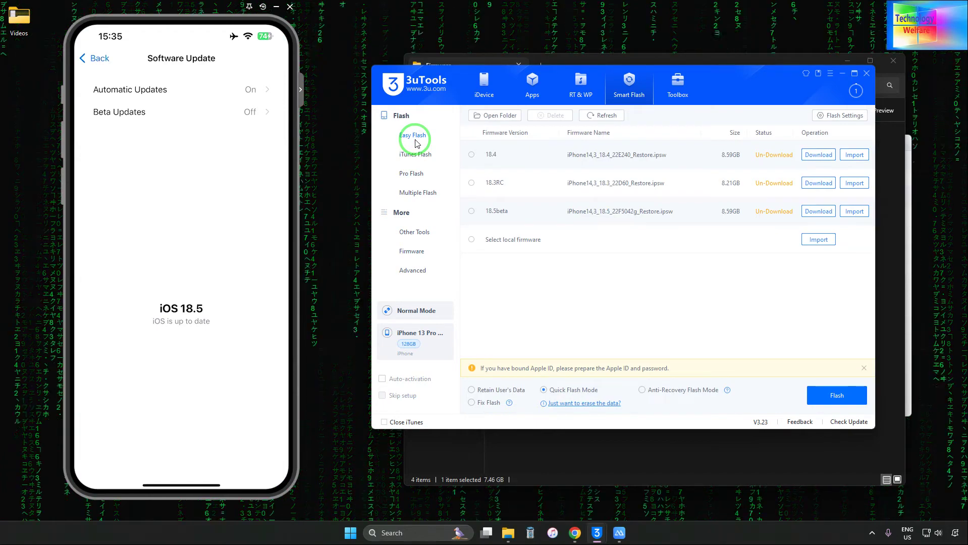
{"action": "left_click", "coordinate": [813, 238]}
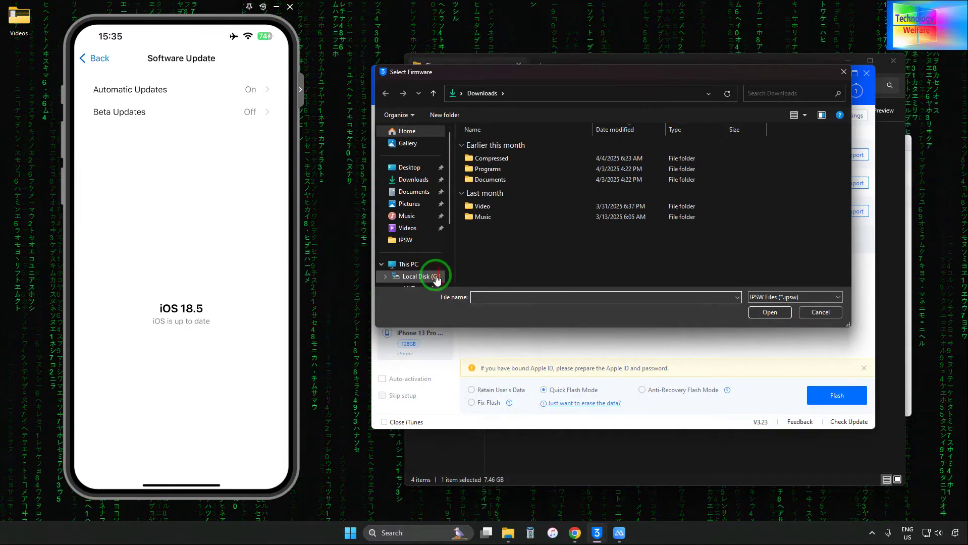
{"action": "scroll", "coordinate": [437, 280], "scroll_direction": "down", "scroll_amount": 2}
{"action": "left_click", "coordinate": [431, 214]}
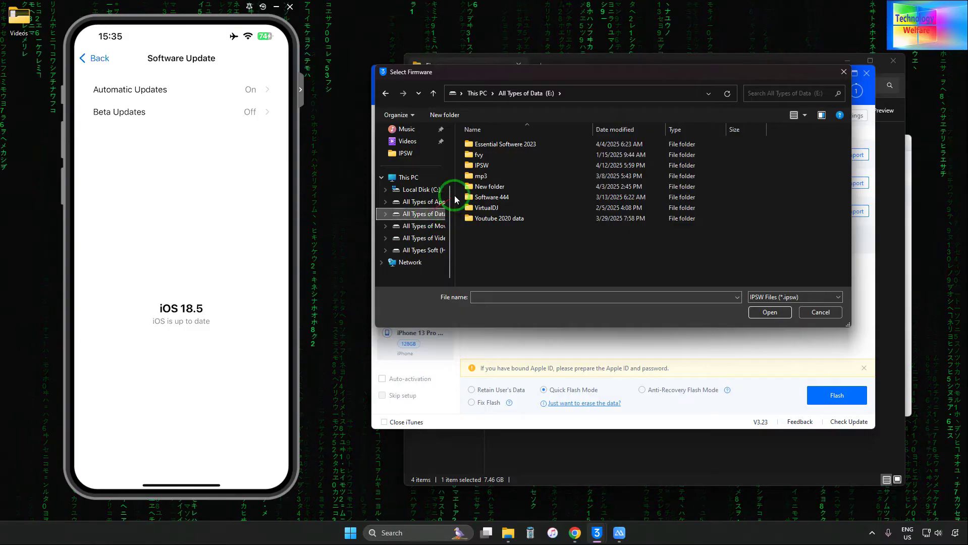
{"action": "left_click", "coordinate": [488, 167]}
{"action": "double_click", "coordinate": [489, 166]}
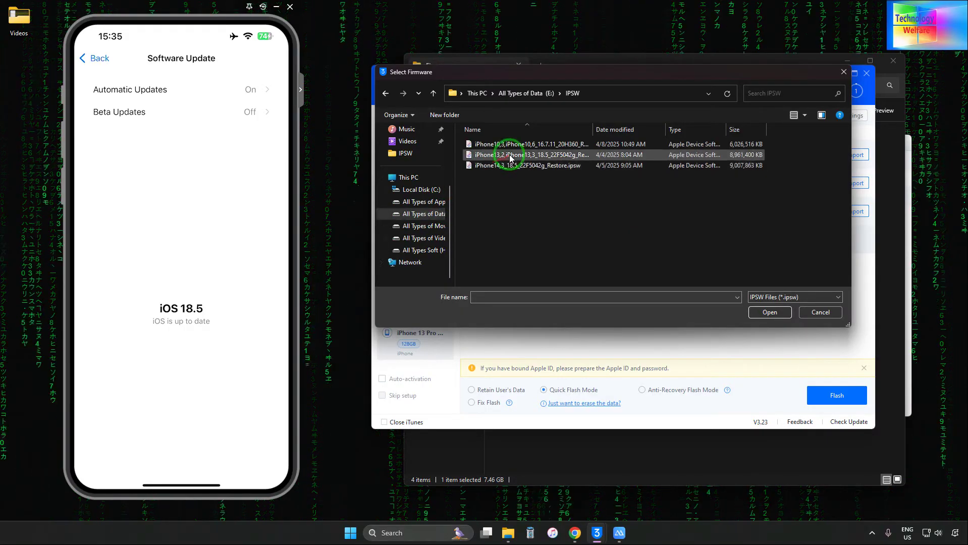
{"action": "left_click_drag", "start_coordinate": [616, 71], "coordinate": [615, 84]}
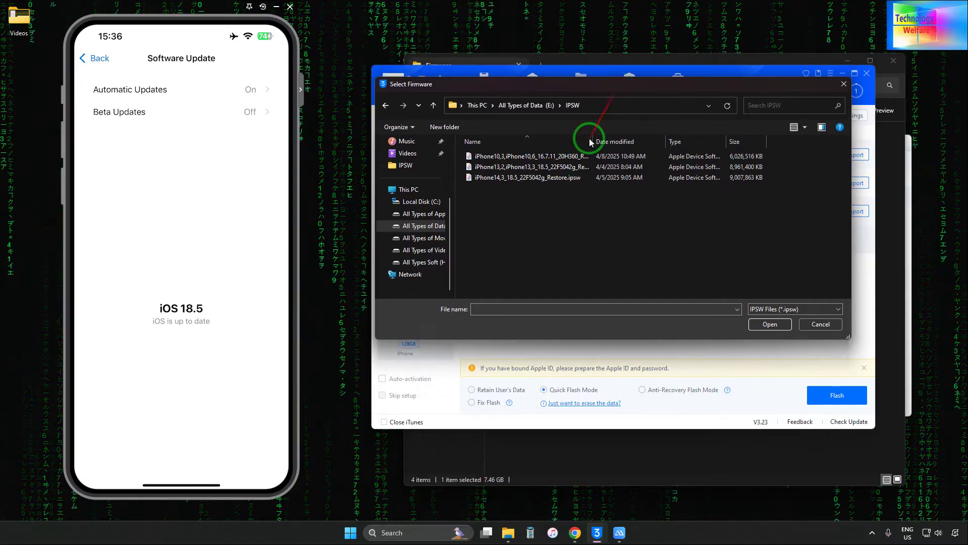
{"action": "double_click", "coordinate": [549, 157]}
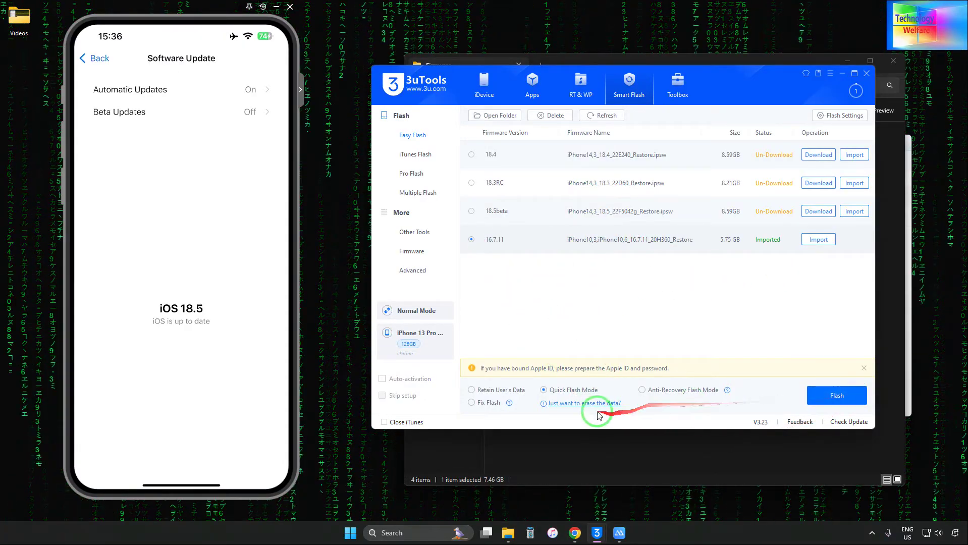
Keep Quick Flash Mode and start flashing the imported 16.7.11 firmware.
{"action": "mouse_move", "coordinate": [573, 395]}
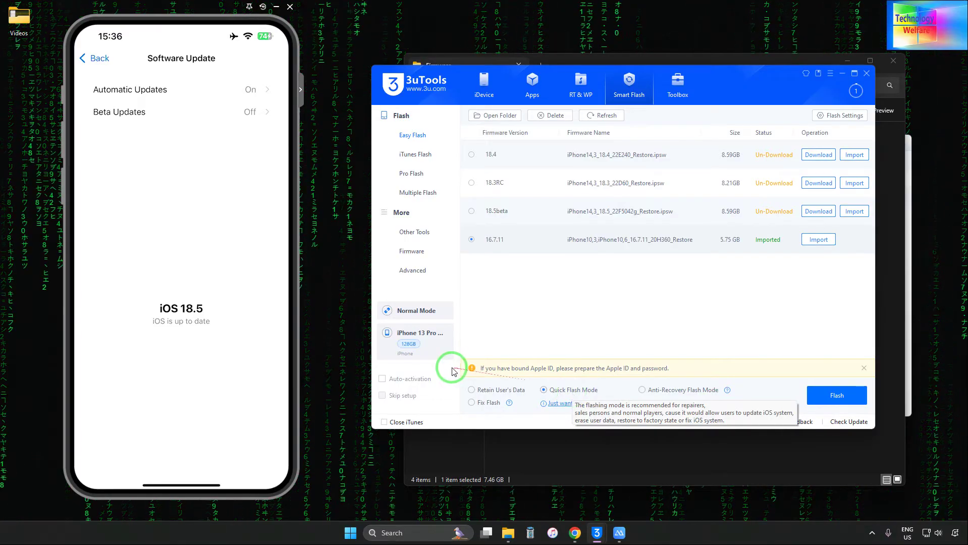
{"action": "mouse_move", "coordinate": [495, 394]}
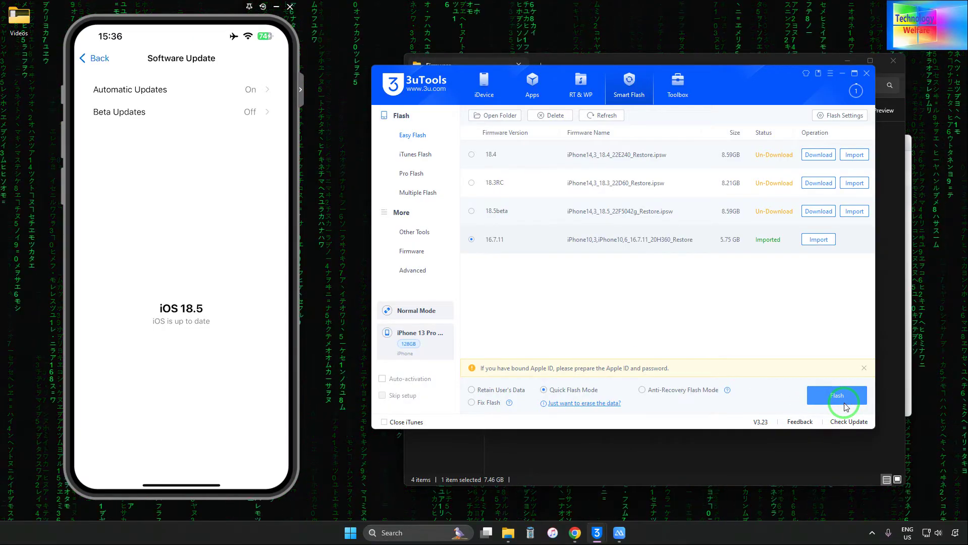
{"action": "left_click", "coordinate": [843, 398]}
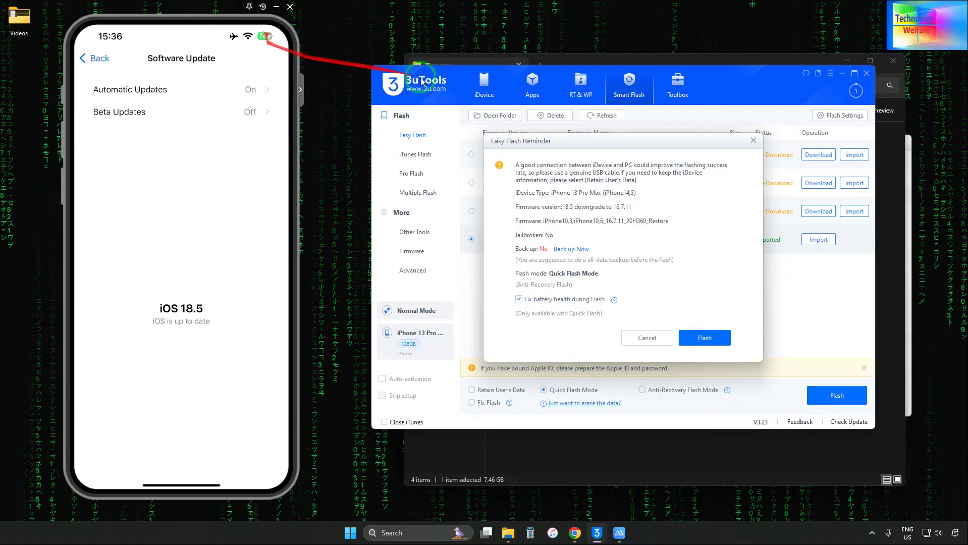
Turn off battery-health fixing during flash and close the Easy Flash Reminder.
{"action": "left_click", "coordinate": [523, 299]}
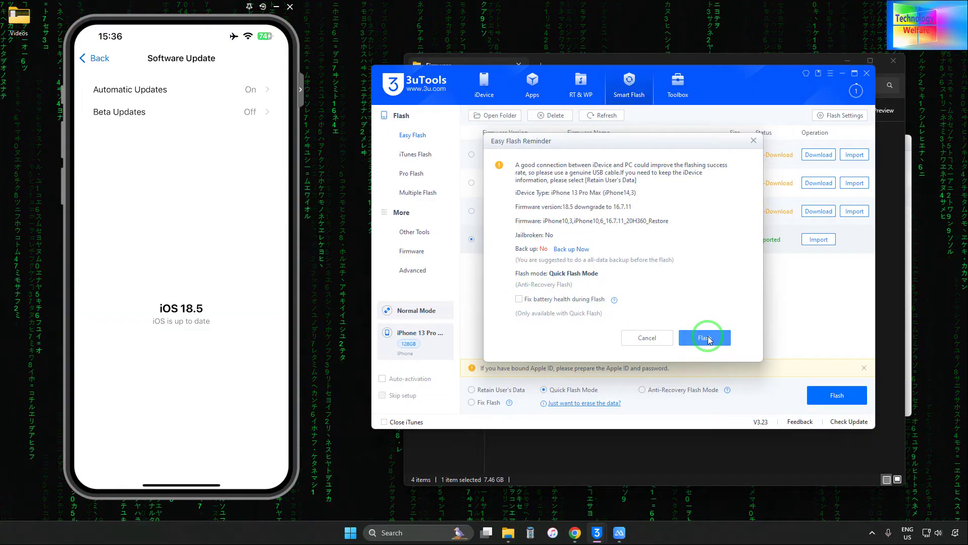
{"action": "mouse_move", "coordinate": [697, 335]}
{"action": "left_mouse_down"}
{"action": "mouse_move", "coordinate": [804, 134]}
{"action": "mouse_move", "coordinate": [655, 236]}
{"action": "mouse_move", "coordinate": [545, 224]}
{"action": "mouse_move", "coordinate": [657, 214]}
{"action": "mouse_move", "coordinate": [560, 191]}
{"action": "mouse_move", "coordinate": [589, 203]}
{"action": "left_mouse_up"}
{"action": "left_click_drag", "start_coordinate": [652, 145], "coordinate": [640, 268]}
{"action": "mouse_move", "coordinate": [637, 315]}
{"action": "left_mouse_down"}
{"action": "mouse_move", "coordinate": [540, 301]}
{"action": "mouse_move", "coordinate": [495, 250]}
{"action": "left_mouse_up"}
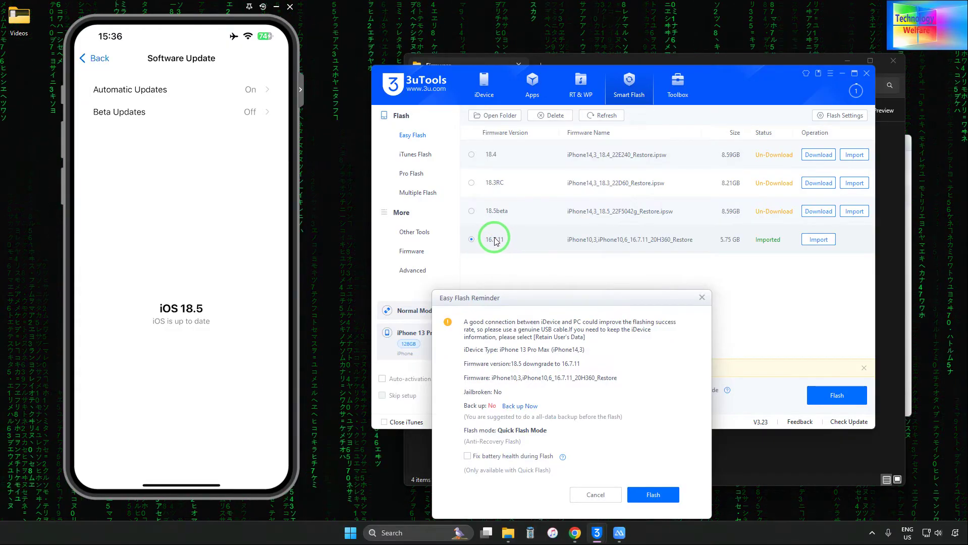
{"action": "left_click_drag", "start_coordinate": [525, 251], "coordinate": [631, 164]}
{"action": "left_click_drag", "start_coordinate": [856, 92], "coordinate": [761, 196]}
{"action": "mouse_move", "coordinate": [701, 297]}
{"action": "left_mouse_down"}
{"action": "mouse_move", "coordinate": [813, 119]}
{"action": "mouse_move", "coordinate": [853, 98]}
{"action": "mouse_move", "coordinate": [557, 238]}
{"action": "mouse_move", "coordinate": [594, 234]}
{"action": "mouse_move", "coordinate": [436, 371]}
{"action": "left_mouse_up"}
Show the Downloads task list with the 7.47 GB iOS 17.7 firmware at 2%.
{"action": "left_click", "coordinate": [853, 96]}
{"action": "mouse_move", "coordinate": [443, 336]}
{"action": "left_mouse_down"}
{"action": "mouse_move", "coordinate": [525, 158]}
{"action": "mouse_move", "coordinate": [395, 197]}
{"action": "mouse_move", "coordinate": [410, 184]}
{"action": "mouse_move", "coordinate": [810, 222]}
{"action": "mouse_move", "coordinate": [738, 224]}
{"action": "mouse_move", "coordinate": [739, 197]}
{"action": "left_mouse_up"}
{"action": "left_click", "coordinate": [412, 190]}
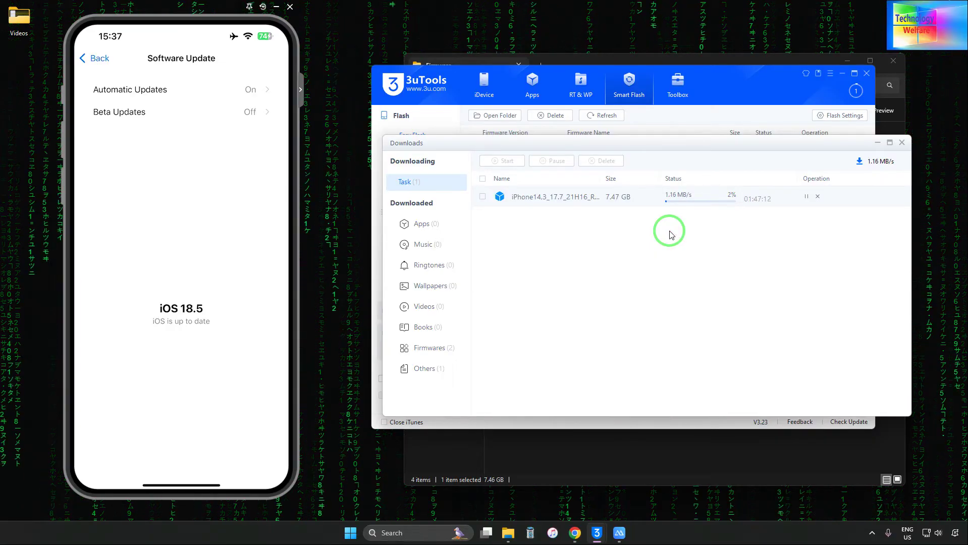
Move the Downloads window below 3uTools so the Easy Flash list with imported 16.7.11 shows.
{"action": "mouse_move", "coordinate": [669, 229]}
{"action": "left_mouse_down"}
{"action": "mouse_move", "coordinate": [730, 130]}
{"action": "mouse_move", "coordinate": [880, 124]}
{"action": "mouse_move", "coordinate": [907, 141]}
{"action": "mouse_move", "coordinate": [881, 162]}
{"action": "mouse_move", "coordinate": [860, 149]}
{"action": "mouse_move", "coordinate": [826, 150]}
{"action": "mouse_move", "coordinate": [672, 372]}
{"action": "mouse_move", "coordinate": [676, 385]}
{"action": "mouse_move", "coordinate": [745, 385]}
{"action": "mouse_move", "coordinate": [776, 361]}
{"action": "mouse_move", "coordinate": [719, 374]}
{"action": "left_mouse_up"}
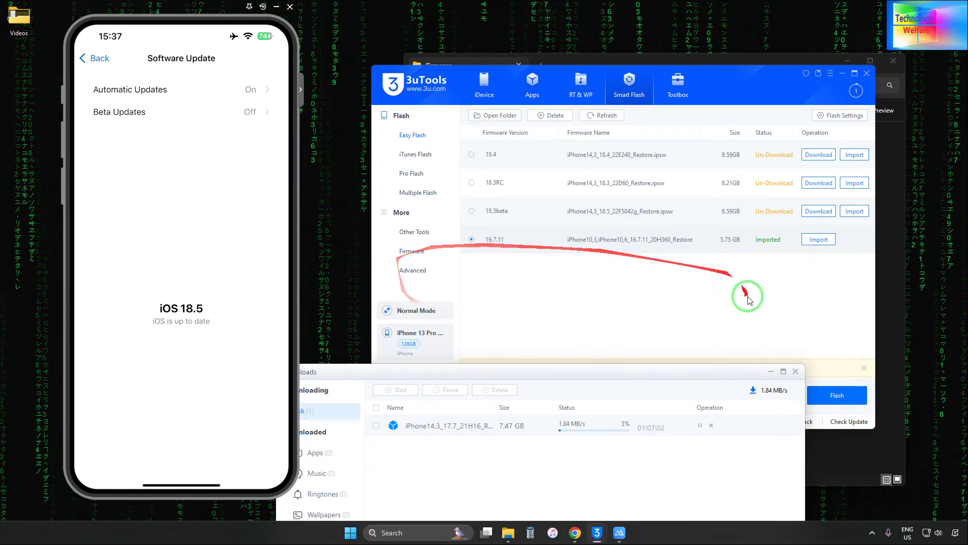